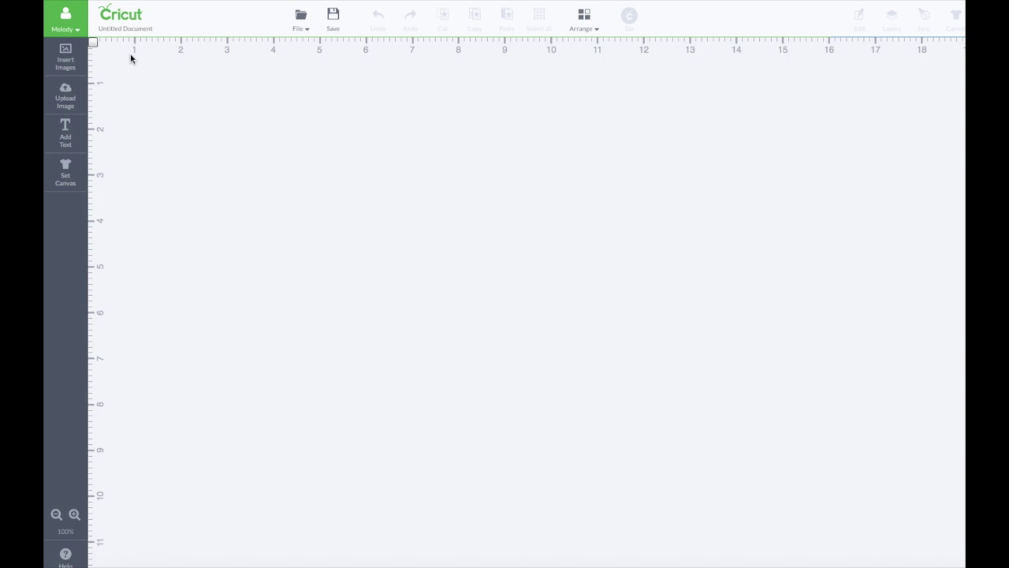
Start a basic image upload and browse the computer for a picture file
{"action": "left_click", "coordinate": [66, 95]}
{"action": "left_click", "coordinate": [61, 99]}
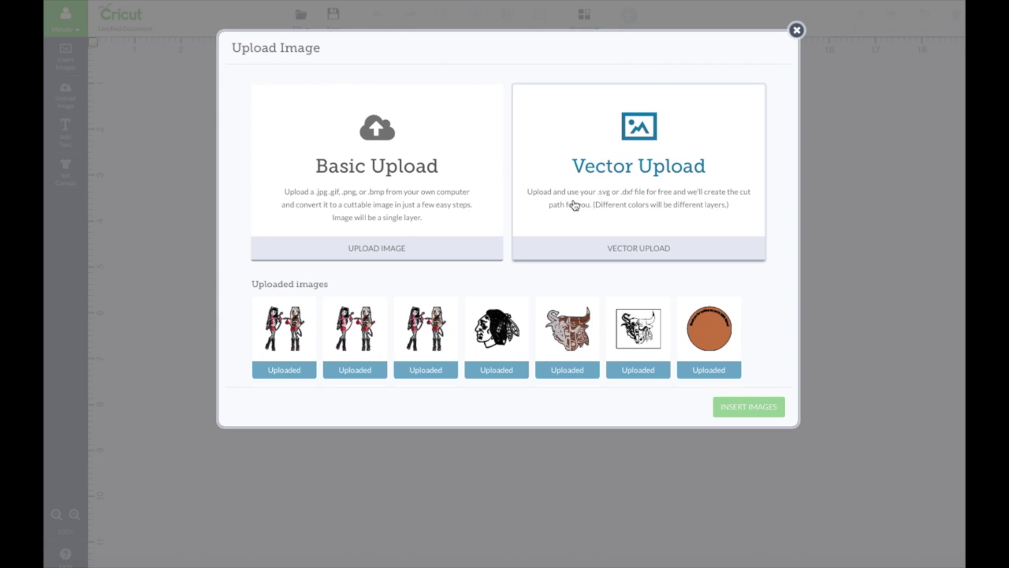
{"action": "left_click", "coordinate": [368, 250]}
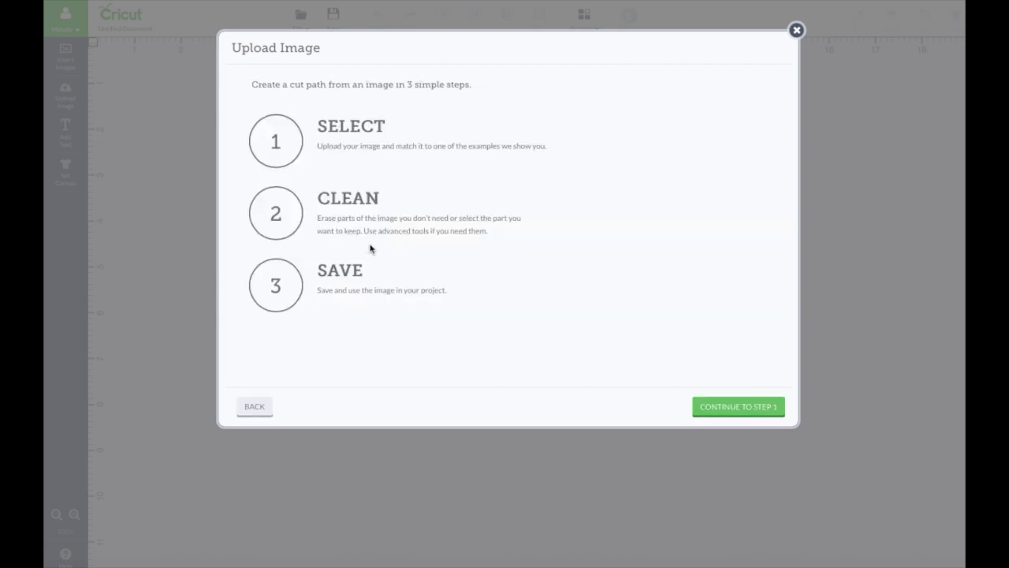
{"action": "left_click", "coordinate": [718, 407]}
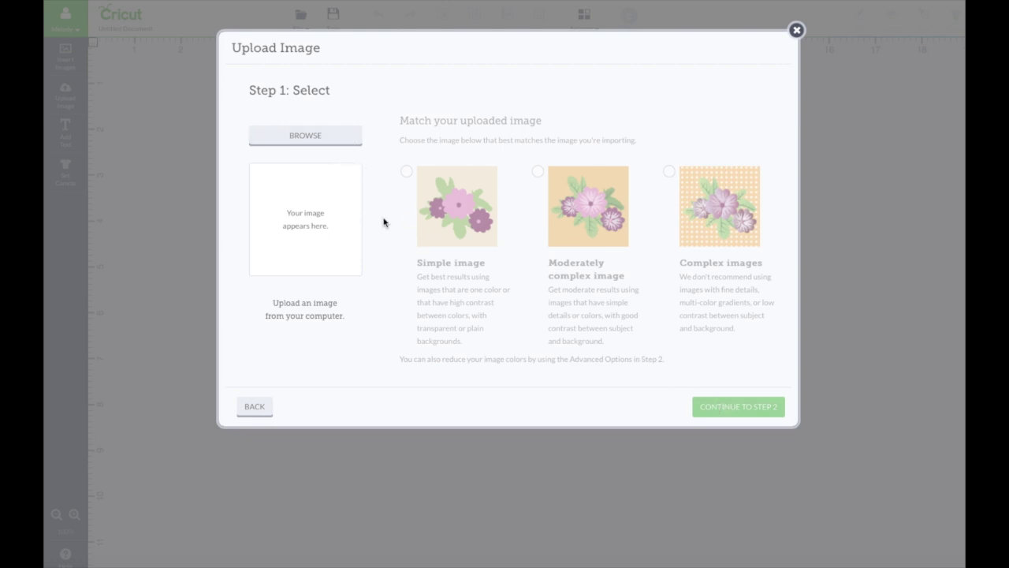
{"action": "left_click", "coordinate": [313, 137]}
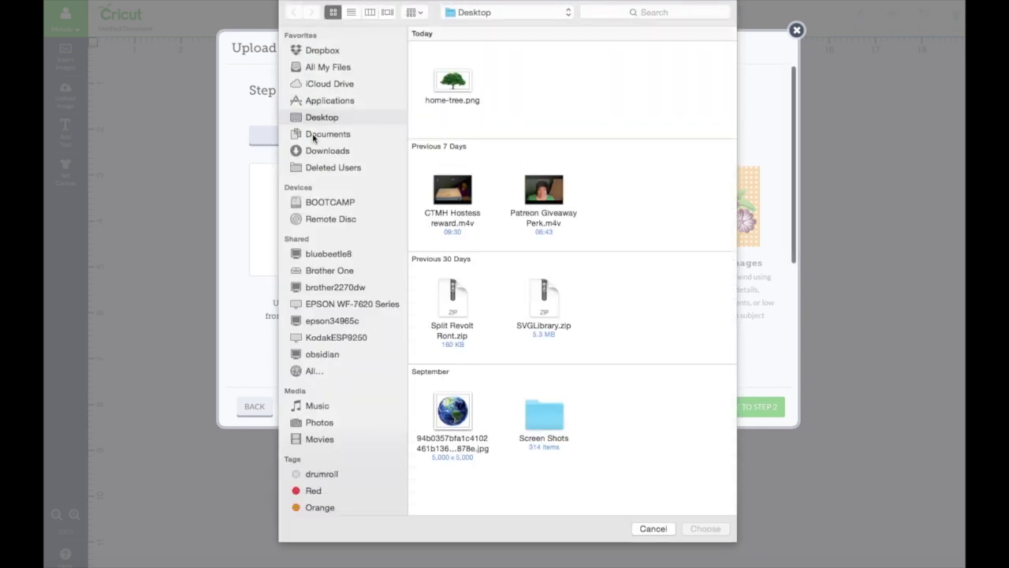
Load home-tree.png, mark it as a Complex image, and continue to cleanup
{"action": "double_click", "coordinate": [448, 93]}
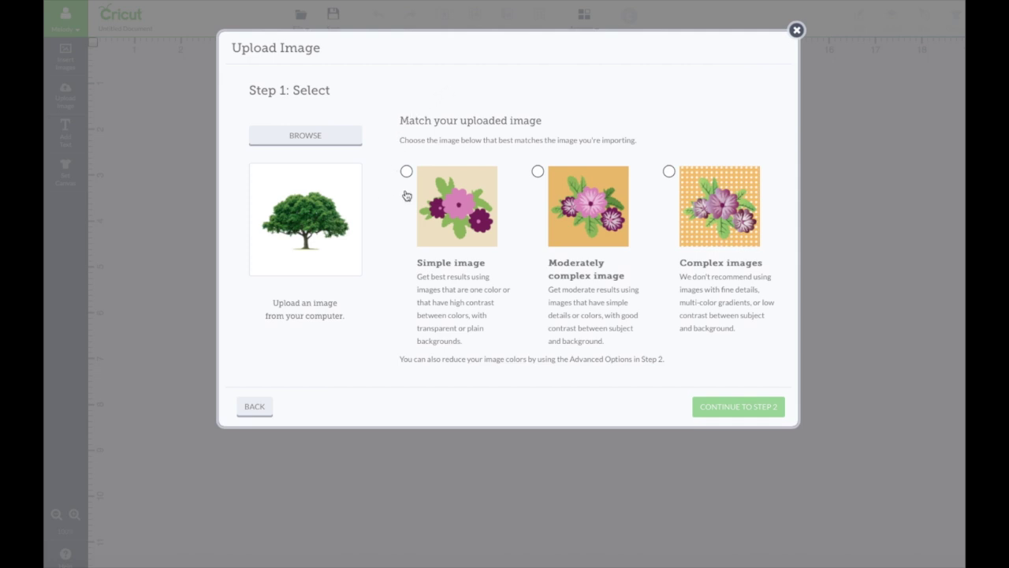
{"action": "left_click", "coordinate": [716, 223]}
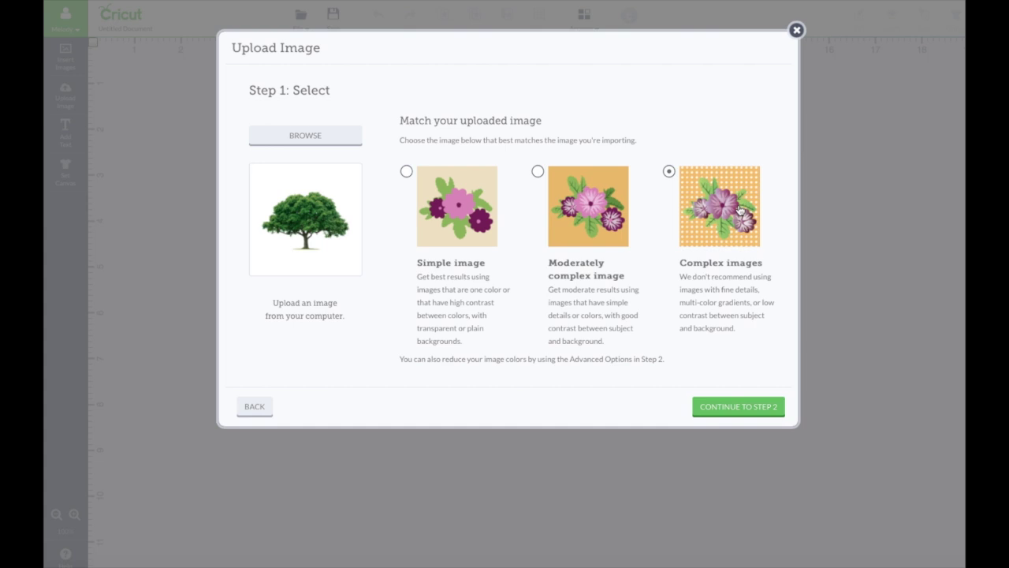
{"action": "left_click", "coordinate": [746, 410]}
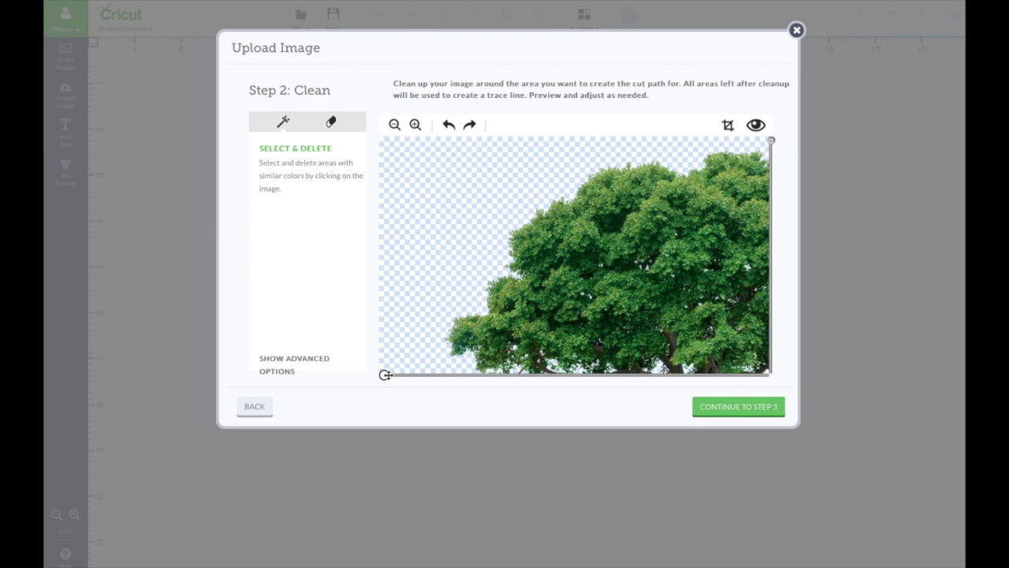
Select the Erase tool and preview the tree's cut outline
{"action": "left_click_drag", "start_coordinate": [384, 374], "coordinate": [402, 392]}
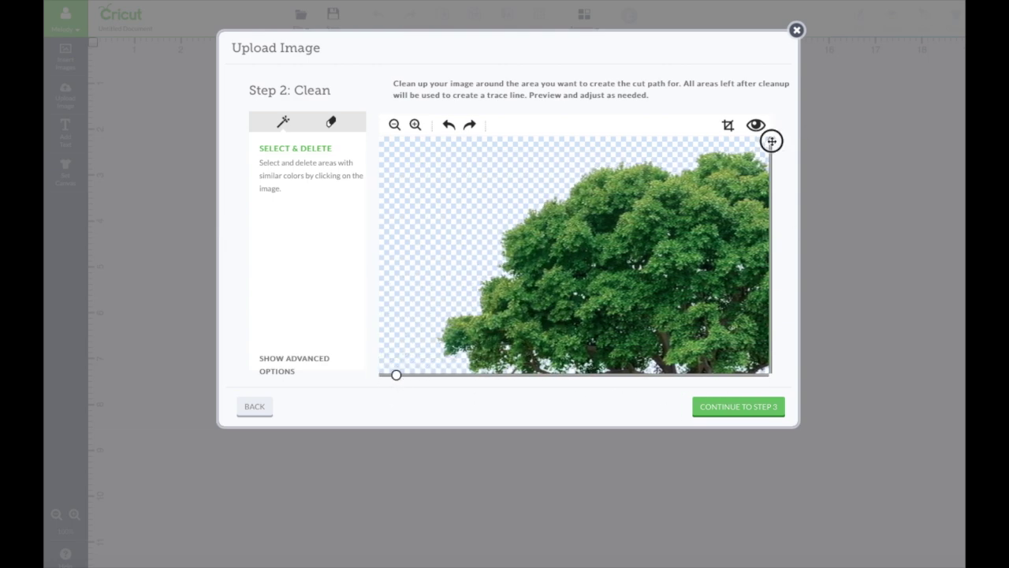
{"action": "mouse_move", "coordinate": [773, 140]}
{"action": "left_mouse_down"}
{"action": "mouse_move", "coordinate": [772, 376]}
{"action": "mouse_move", "coordinate": [772, 179]}
{"action": "left_mouse_up"}
{"action": "left_click", "coordinate": [331, 122]}
{"action": "left_click_drag", "start_coordinate": [395, 374], "coordinate": [746, 374]}
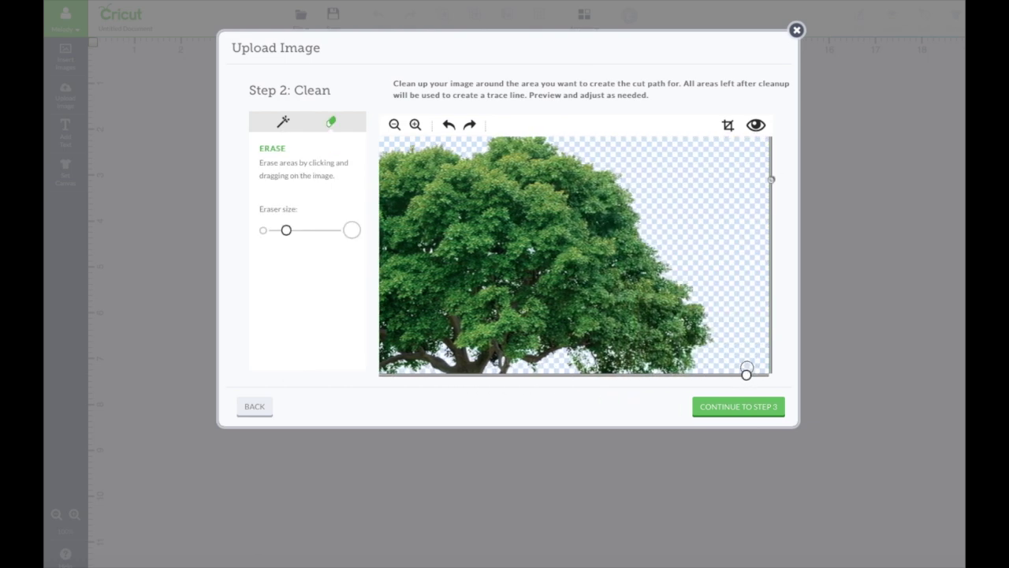
{"action": "left_click", "coordinate": [755, 125]}
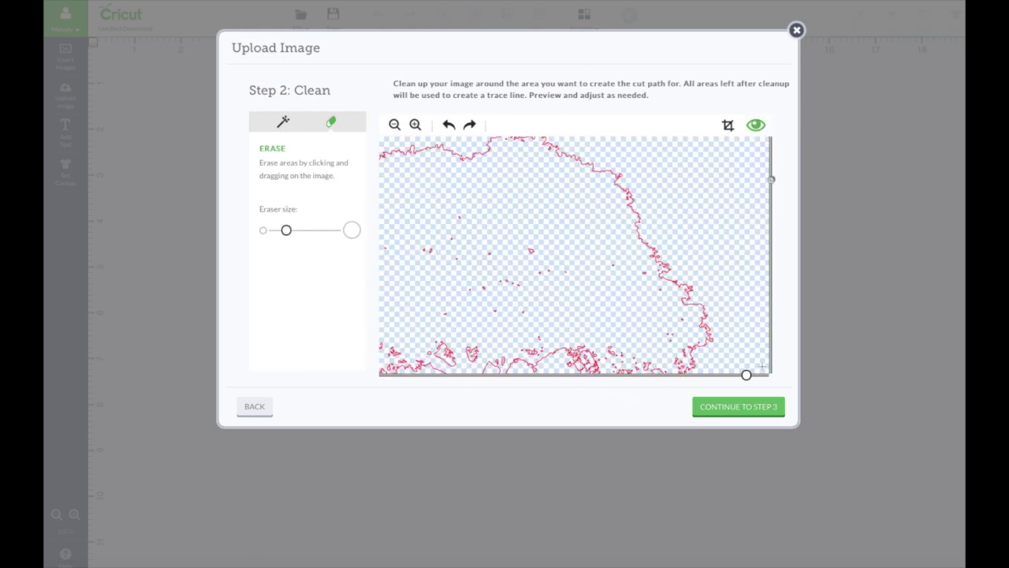
Pan the tree image down to bring the trunk into view
{"action": "left_click_drag", "start_coordinate": [746, 374], "coordinate": [403, 372]}
{"action": "mouse_move", "coordinate": [771, 179]}
{"action": "left_mouse_down"}
{"action": "mouse_move", "coordinate": [773, 366]}
{"action": "mouse_move", "coordinate": [769, 162]}
{"action": "left_mouse_up"}
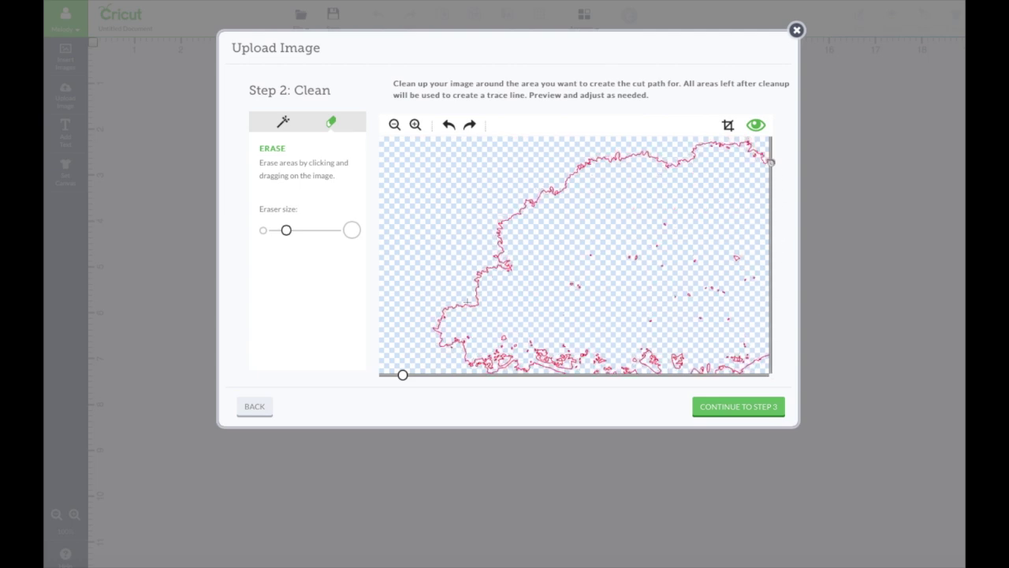
{"action": "mouse_move", "coordinate": [403, 374]}
{"action": "left_mouse_down"}
{"action": "mouse_move", "coordinate": [633, 383]}
{"action": "mouse_move", "coordinate": [408, 374]}
{"action": "left_mouse_up"}
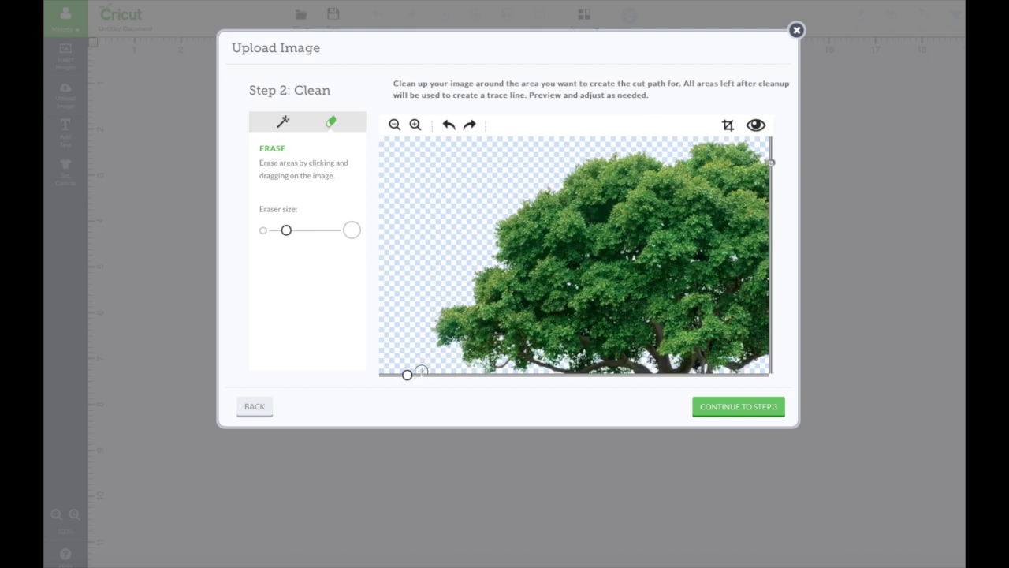
{"action": "left_click_drag", "start_coordinate": [408, 374], "coordinate": [545, 377]}
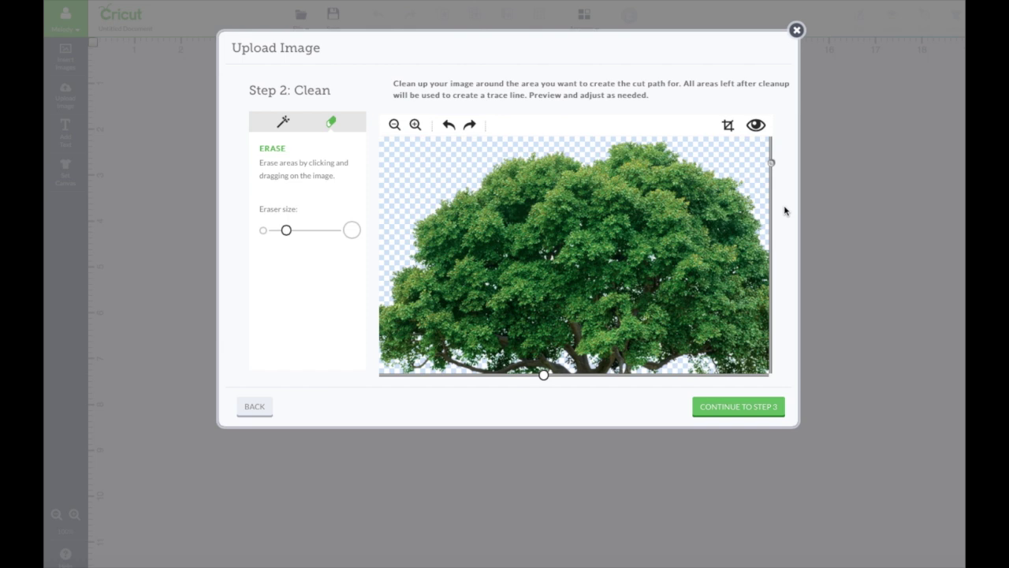
{"action": "left_click_drag", "start_coordinate": [776, 161], "coordinate": [772, 341]}
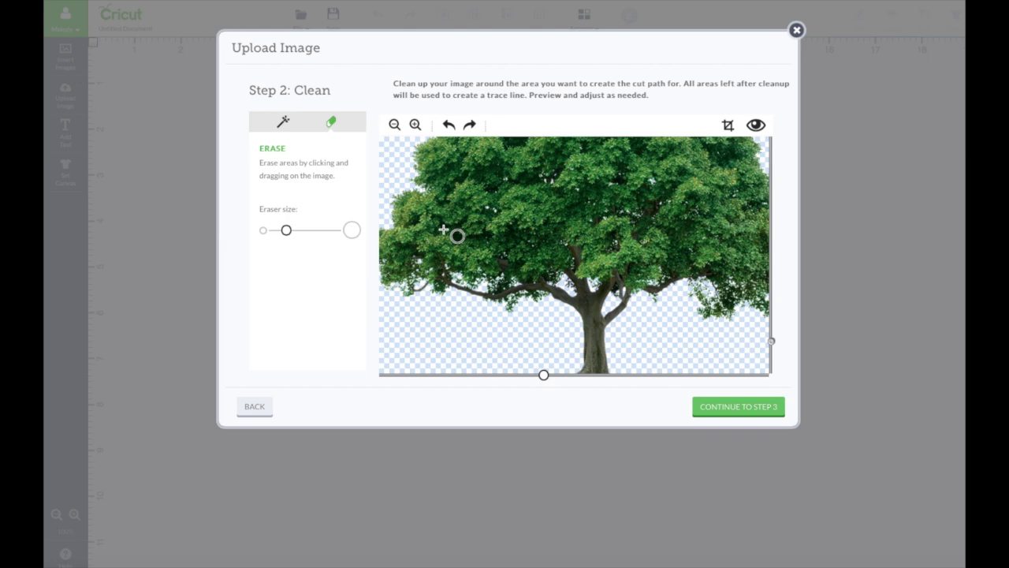
Resize the eraser and remove stray foliage around the lower-left and lower-right branches
{"action": "left_click", "coordinate": [755, 125]}
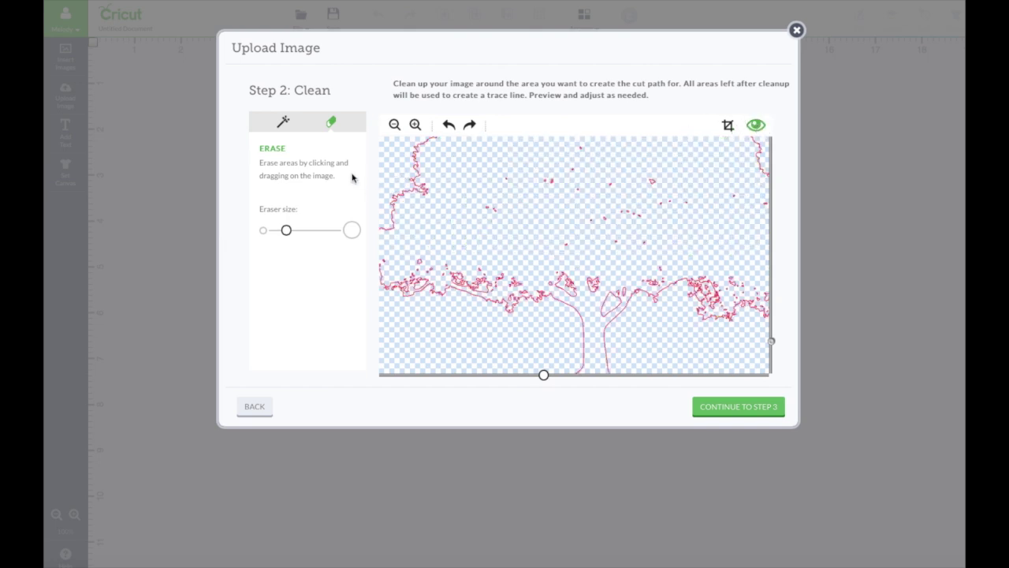
{"action": "left_click", "coordinate": [402, 183]}
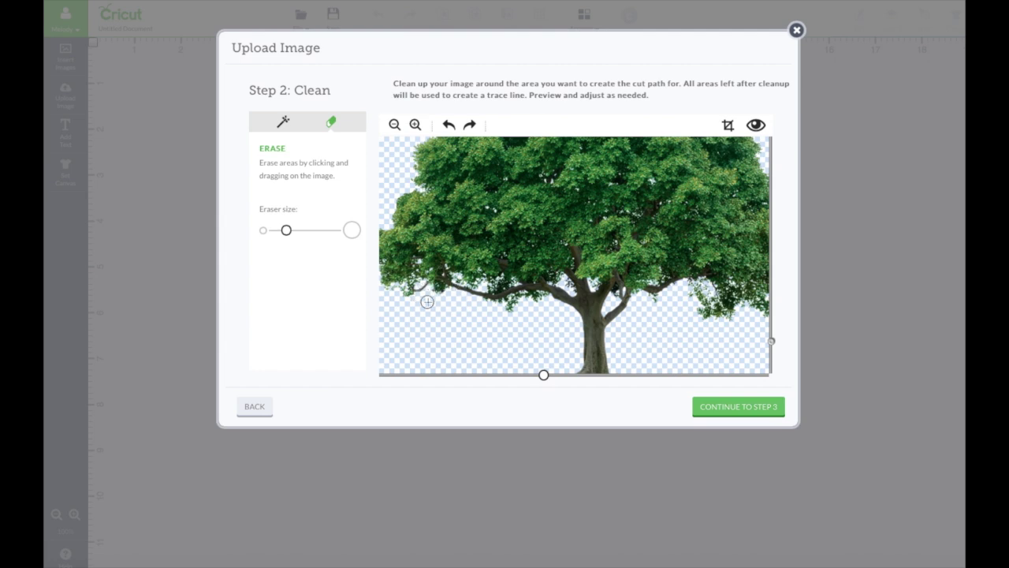
{"action": "left_click_drag", "start_coordinate": [286, 229], "coordinate": [276, 229]}
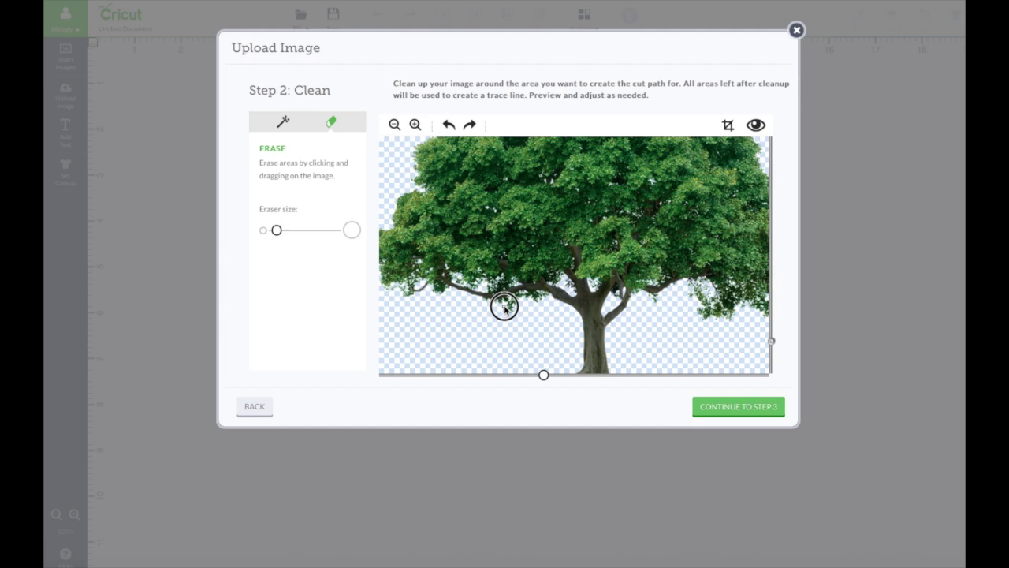
{"action": "left_click_drag", "start_coordinate": [509, 313], "coordinate": [557, 294]}
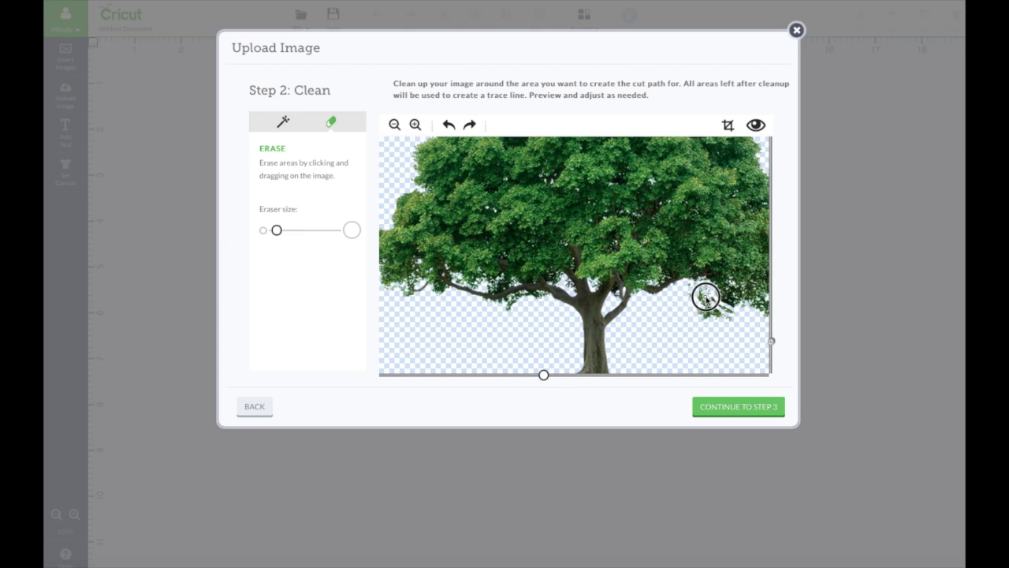
{"action": "left_click_drag", "start_coordinate": [706, 297], "coordinate": [733, 311]}
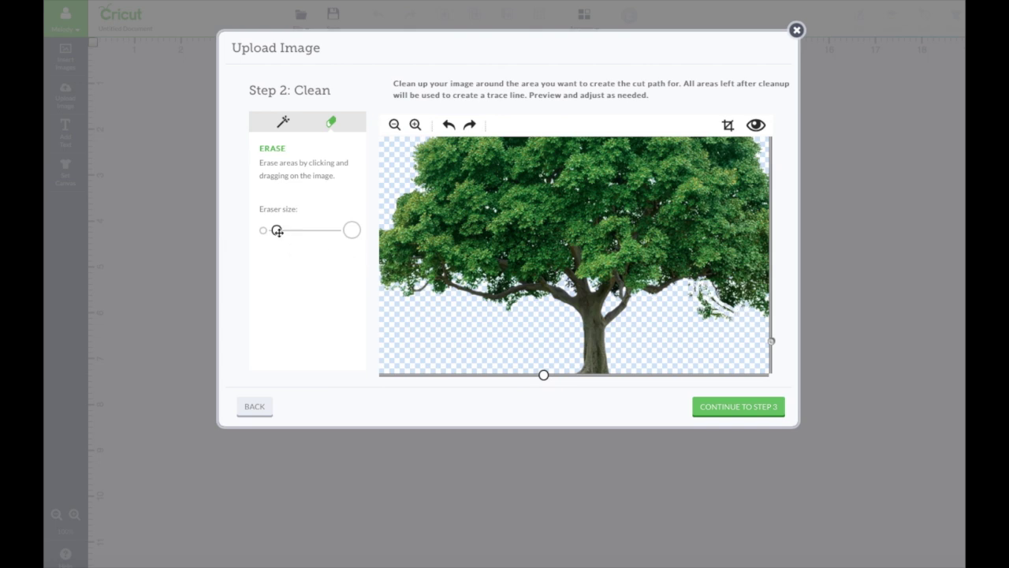
{"action": "left_click_drag", "start_coordinate": [277, 231], "coordinate": [308, 230]}
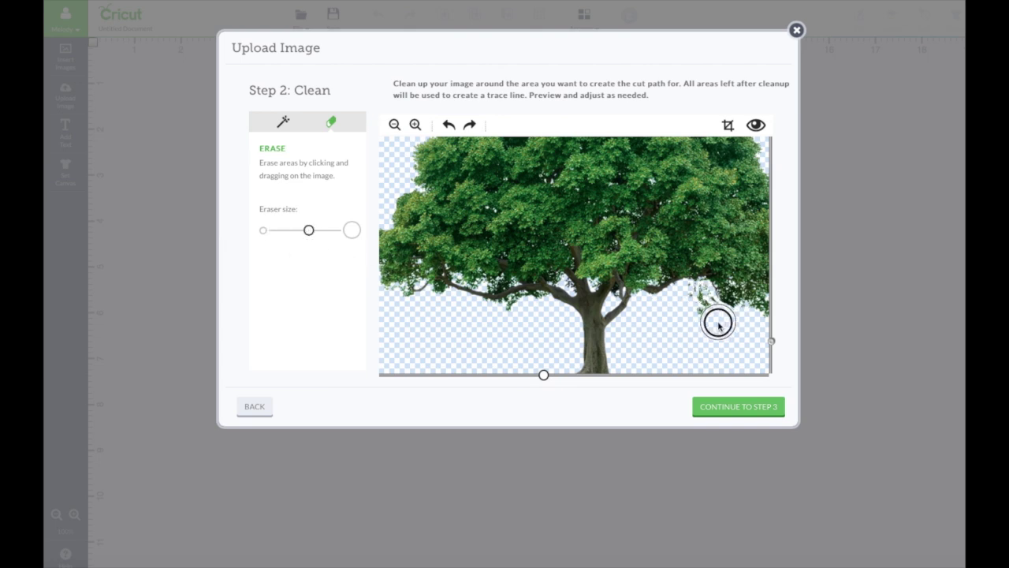
{"action": "mouse_move", "coordinate": [719, 326]}
{"action": "left_mouse_down"}
{"action": "mouse_move", "coordinate": [699, 298]}
{"action": "mouse_move", "coordinate": [726, 325]}
{"action": "mouse_move", "coordinate": [759, 327]}
{"action": "left_mouse_up"}
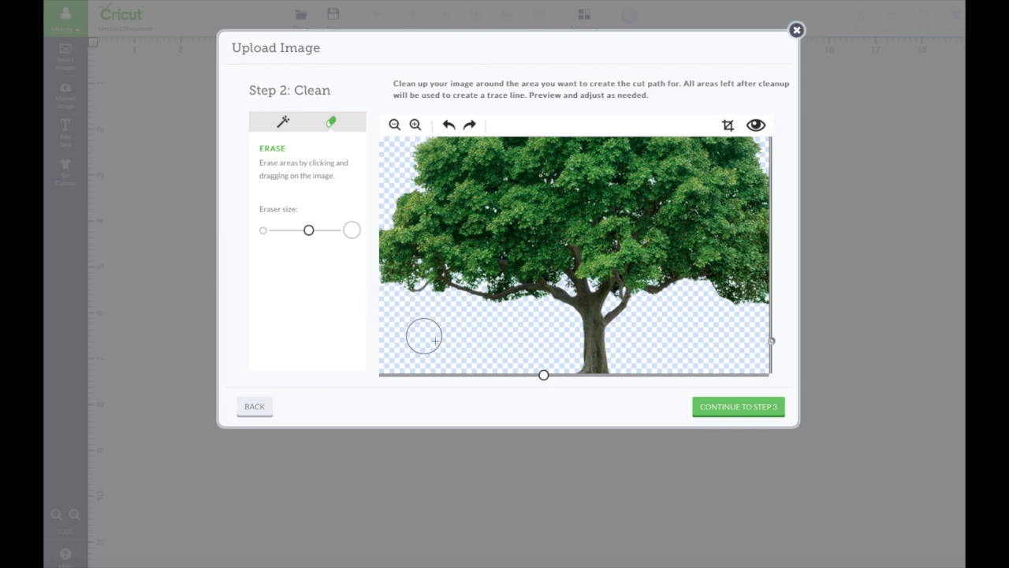
Check the cut outline after erasing, then continue to Step 3
{"action": "left_click", "coordinate": [755, 126]}
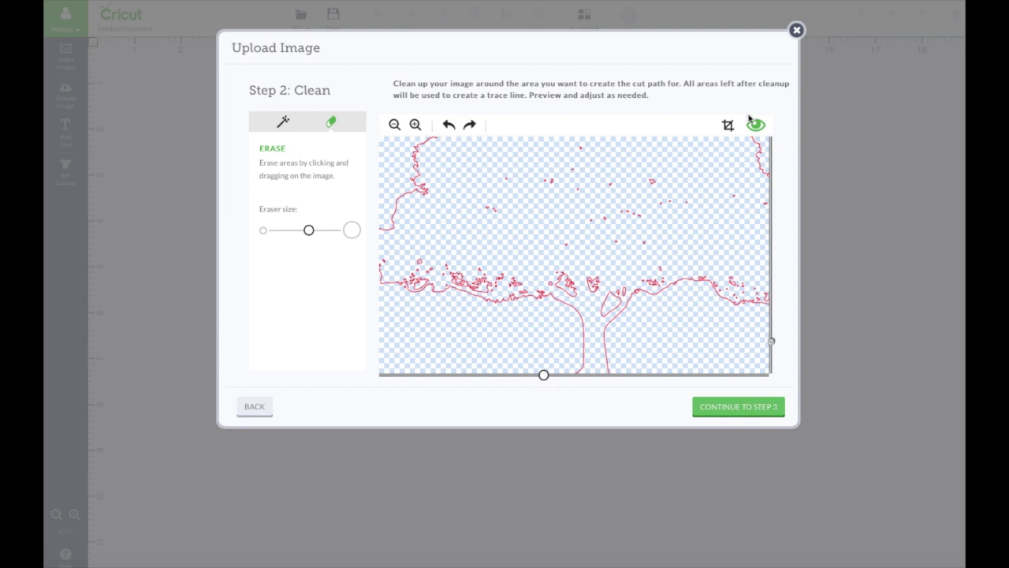
{"action": "left_click", "coordinate": [755, 124]}
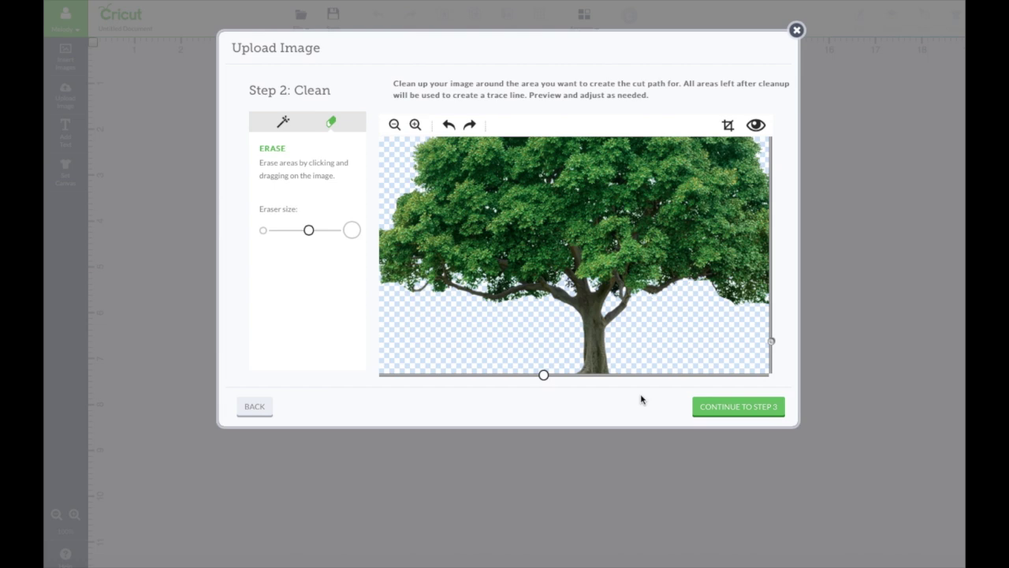
{"action": "left_click", "coordinate": [724, 414]}
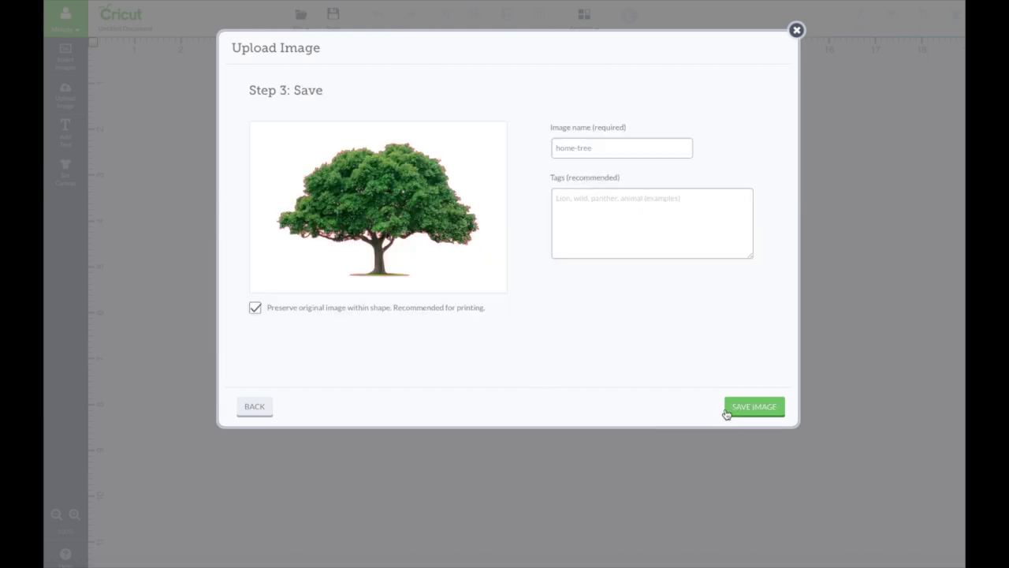
Keep Preserve original image checked and rename the upload from home-tree to 'tree'
{"action": "left_click", "coordinate": [255, 310]}
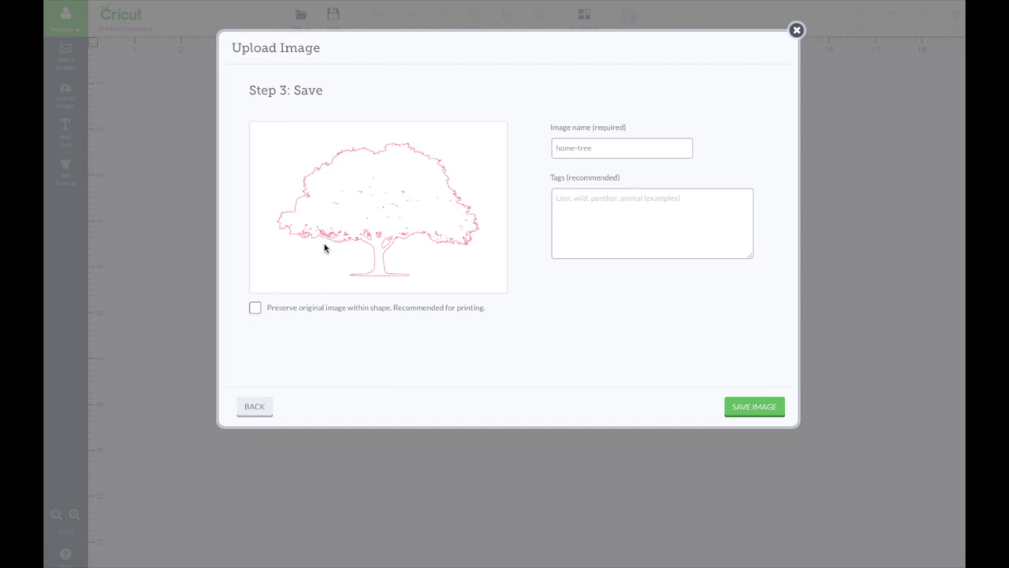
{"action": "left_click", "coordinate": [254, 311]}
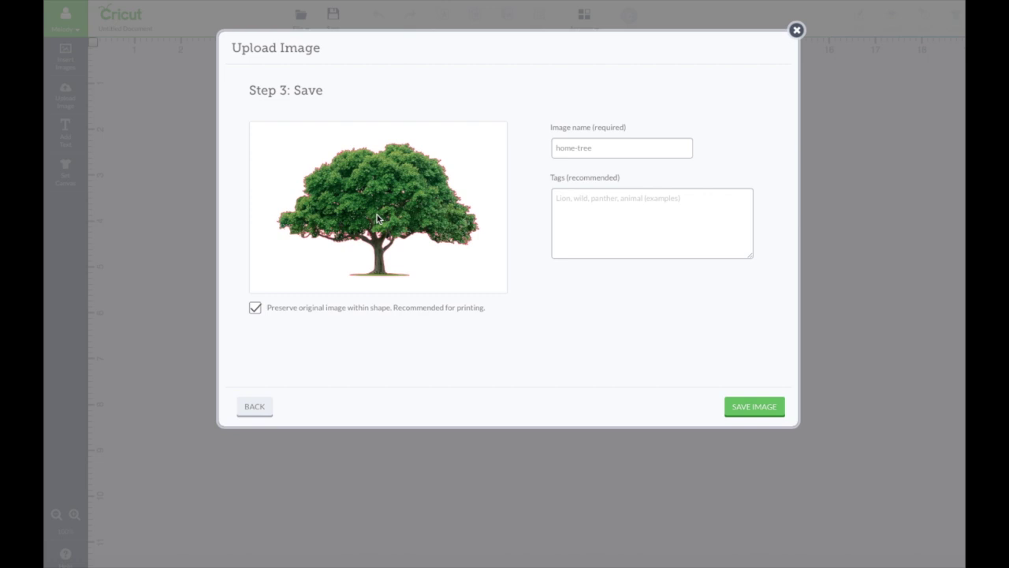
{"action": "left_click", "coordinate": [575, 148]}
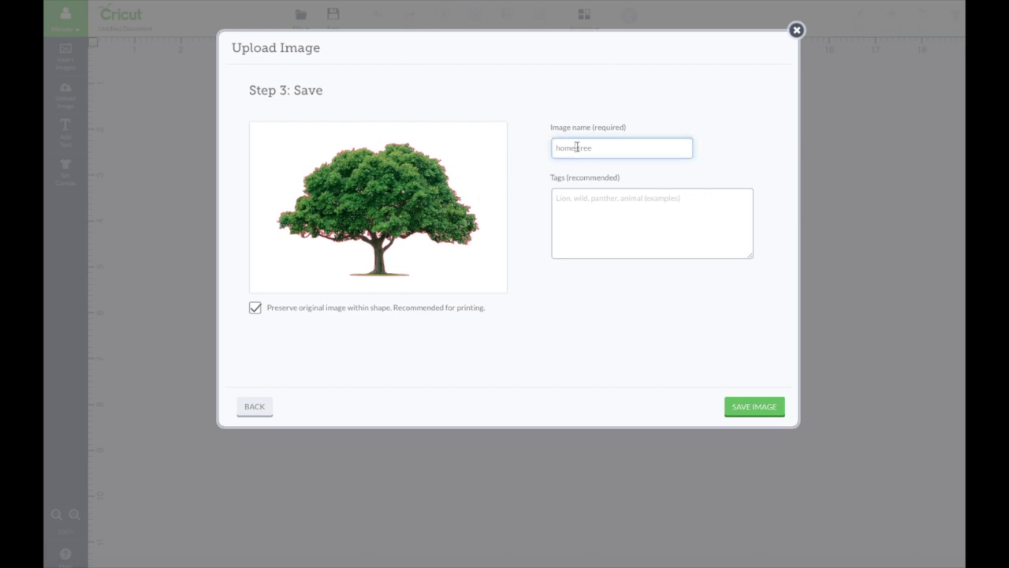
{"action": "left_click_drag", "start_coordinate": [576, 146], "coordinate": [541, 148]}
{"action": "key", "text": "BackSpace"}
{"action": "left_click", "coordinate": [632, 328]}
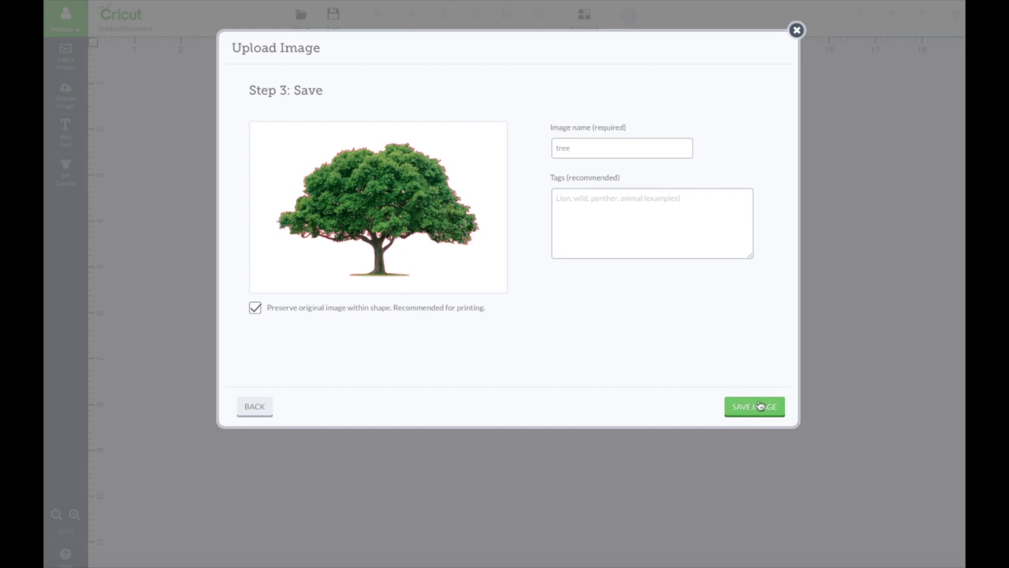
Add the tag 'tree' and save the image
{"action": "left_click", "coordinate": [607, 210]}
{"action": "type", "text": "tree"}
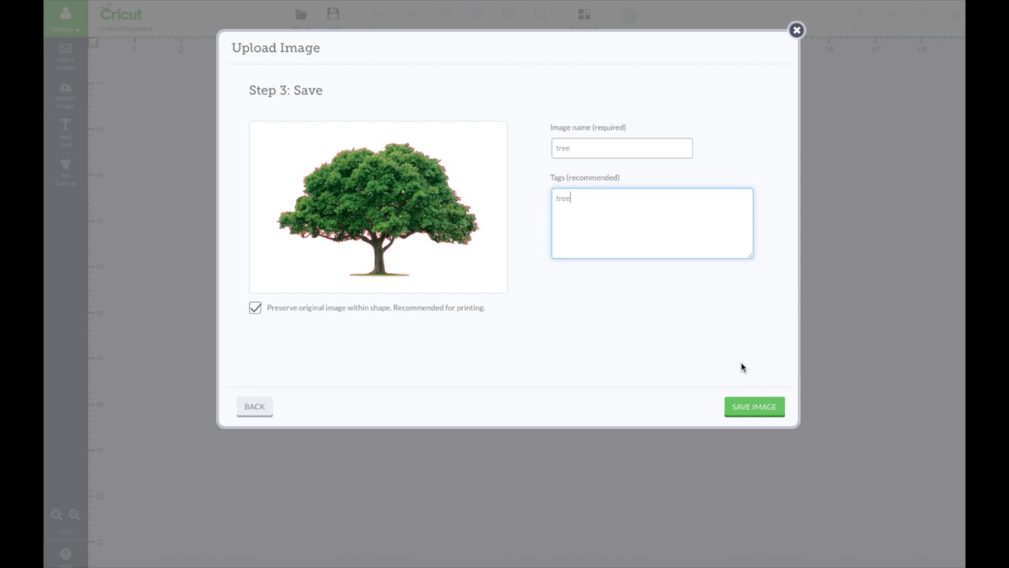
{"action": "left_click", "coordinate": [755, 408]}
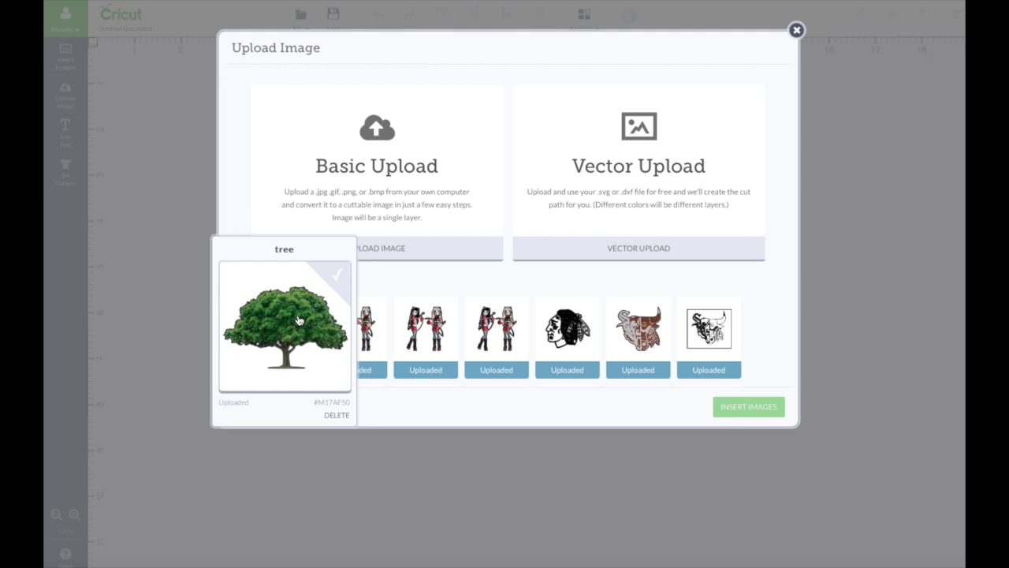
Insert the tree, enlarge it to about 7.44 x 4.87 inches, and move it near the top
{"action": "left_click", "coordinate": [300, 321]}
{"action": "left_click", "coordinate": [735, 403]}
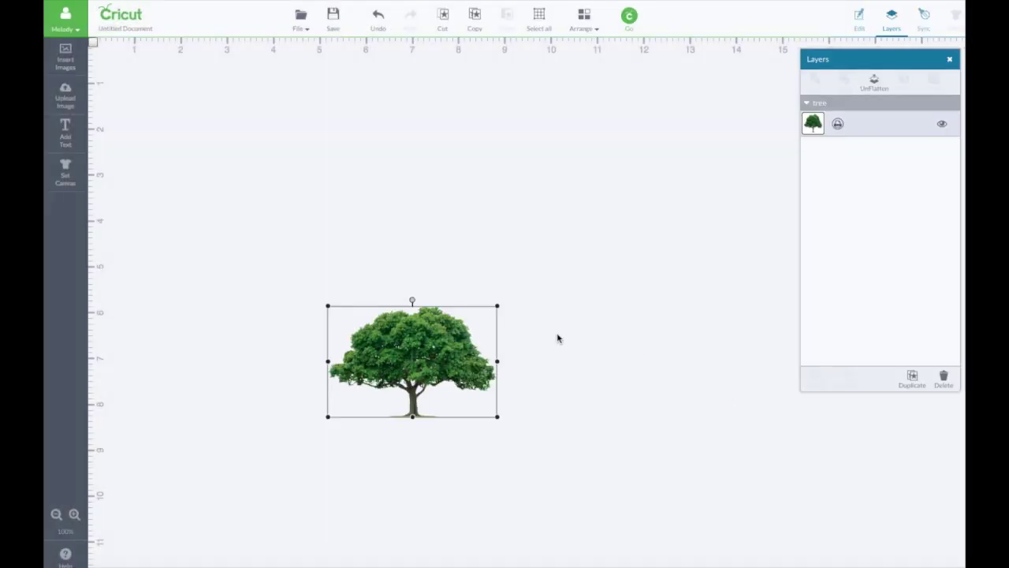
{"action": "left_click_drag", "start_coordinate": [328, 308], "coordinate": [153, 166]}
{"action": "left_click_drag", "start_coordinate": [285, 277], "coordinate": [342, 195]}
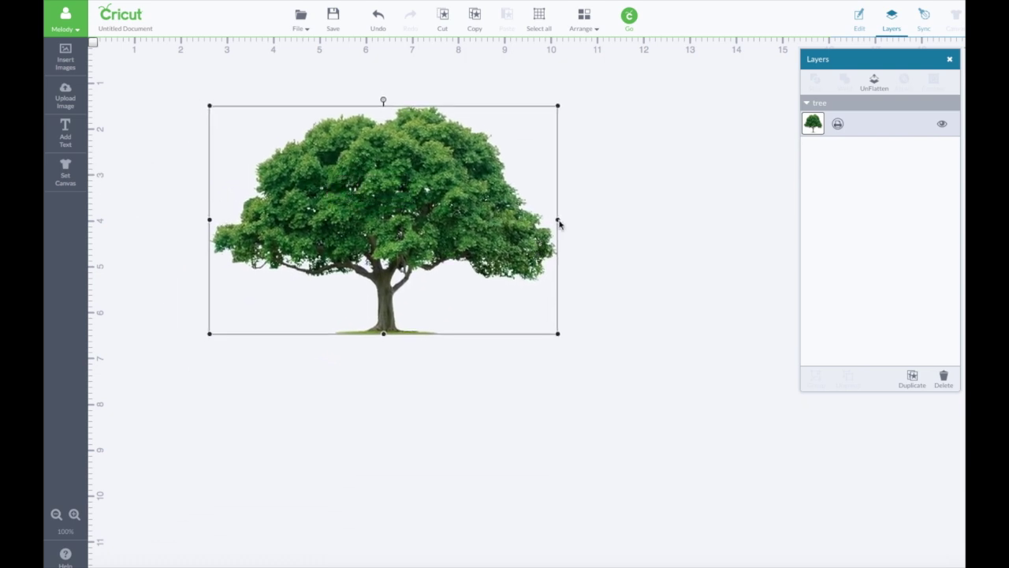
Move the Layers panel closer to the design and check the tree layer's line type options
{"action": "left_click_drag", "start_coordinate": [872, 59], "coordinate": [682, 60]}
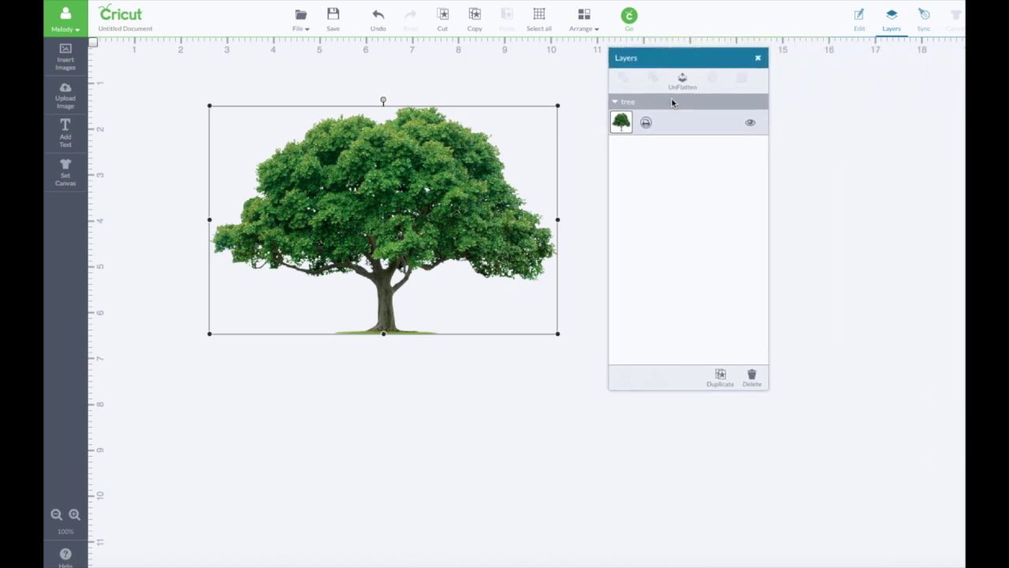
{"action": "left_click", "coordinate": [683, 82]}
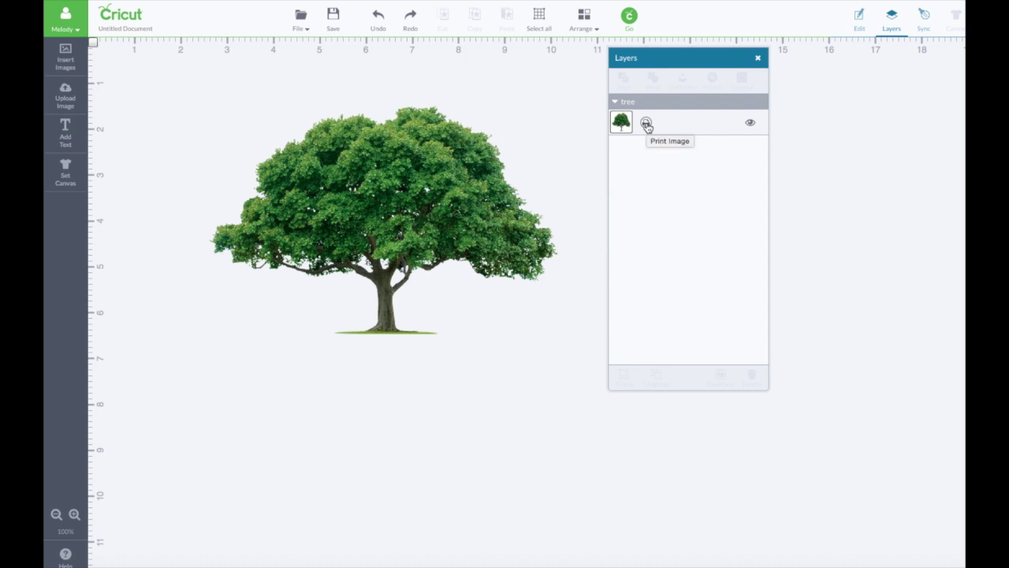
{"action": "left_click", "coordinate": [646, 125]}
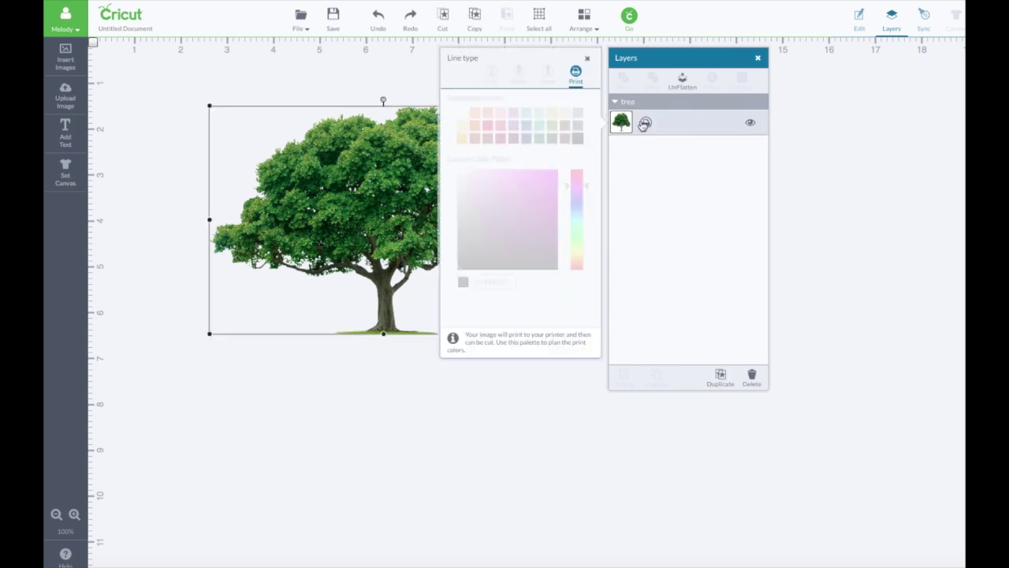
{"action": "left_click", "coordinate": [571, 74]}
Switch the tree layer's line type to Cut and colour it Sour Apple green (#6e933d)
{"action": "left_click", "coordinate": [683, 82]}
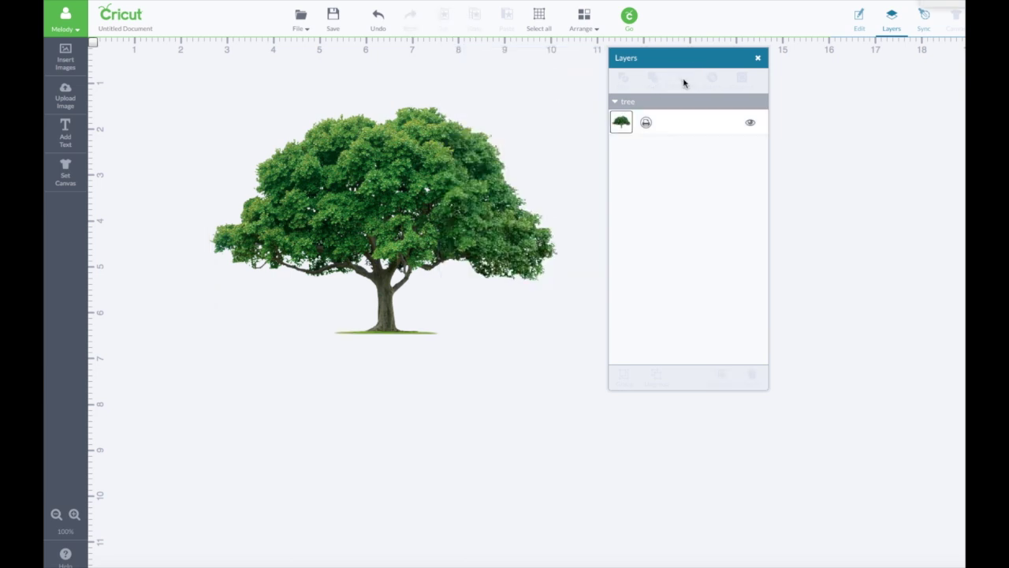
{"action": "left_click", "coordinate": [646, 125]}
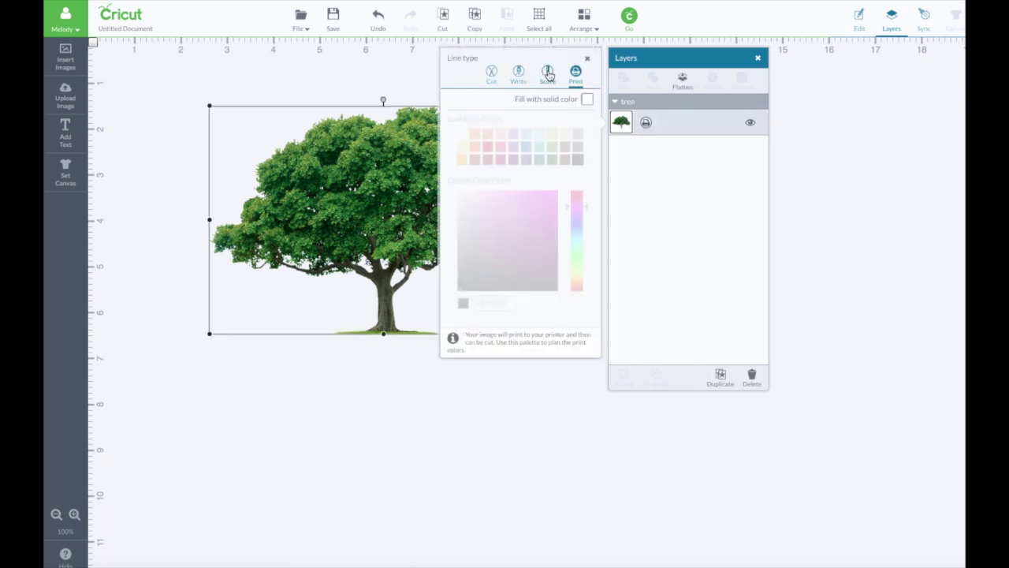
{"action": "left_click", "coordinate": [492, 72]}
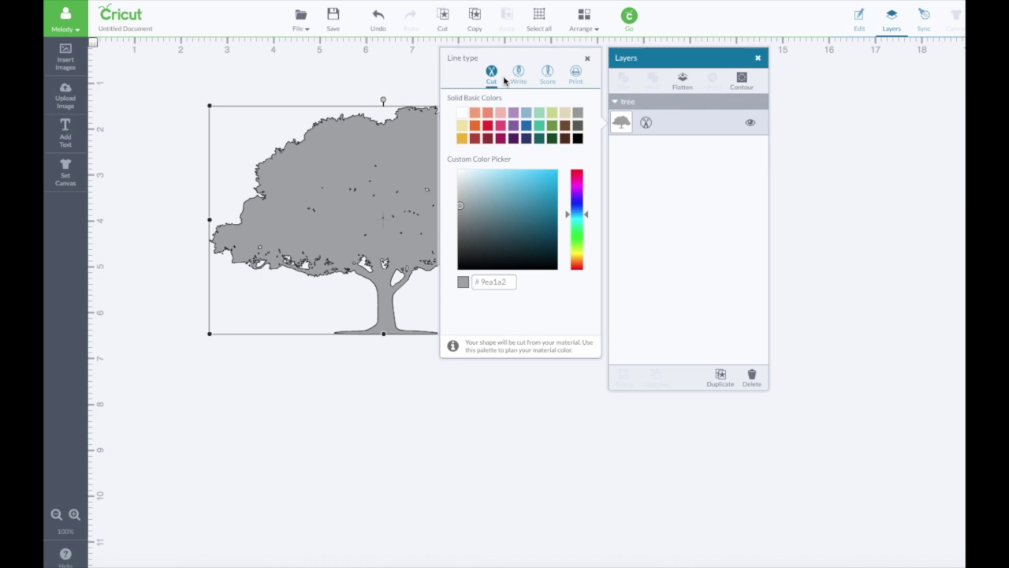
{"action": "left_click", "coordinate": [552, 126]}
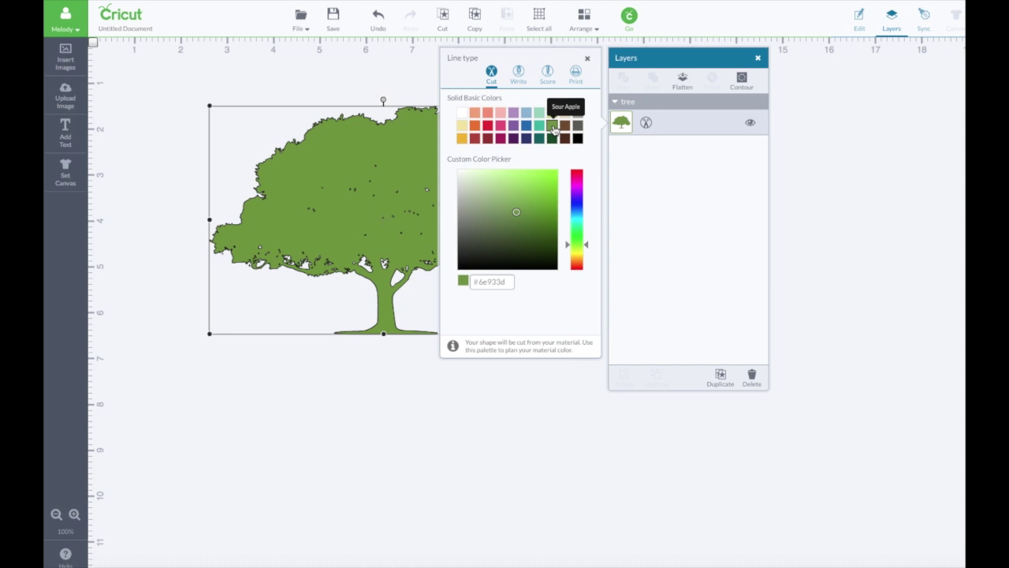
{"action": "left_click", "coordinate": [430, 73]}
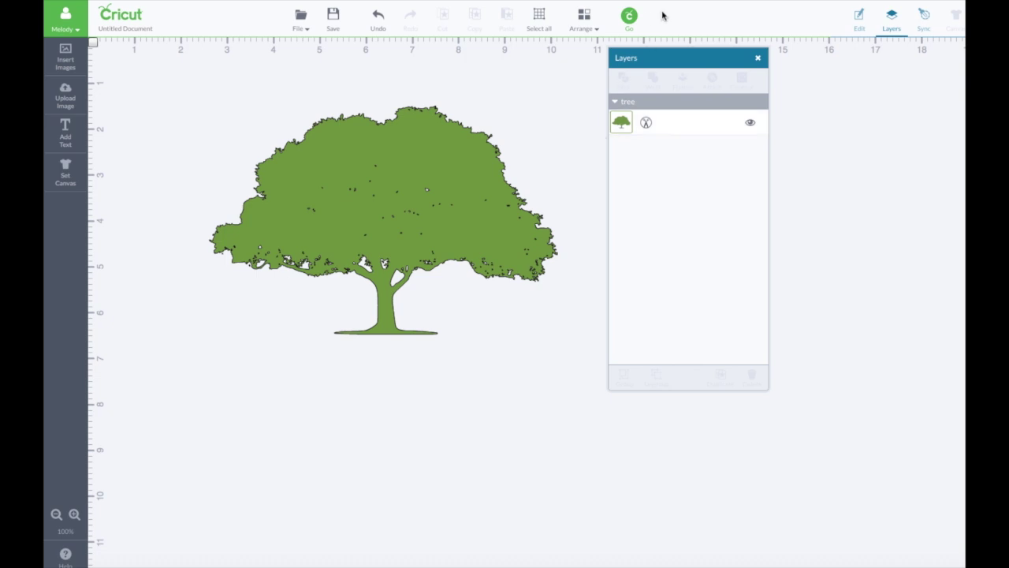
Open Mat Preview with Go to see the green tree on a 12 x 12 mat
{"action": "left_click", "coordinate": [632, 18]}
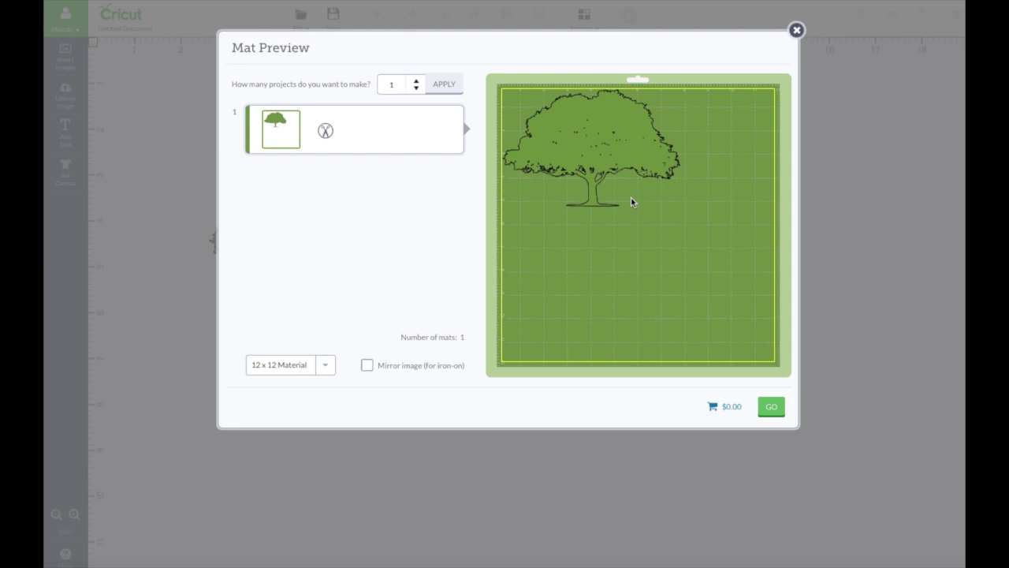
Close the Mat Preview to return to the design canvas
{"action": "left_click", "coordinate": [797, 30]}
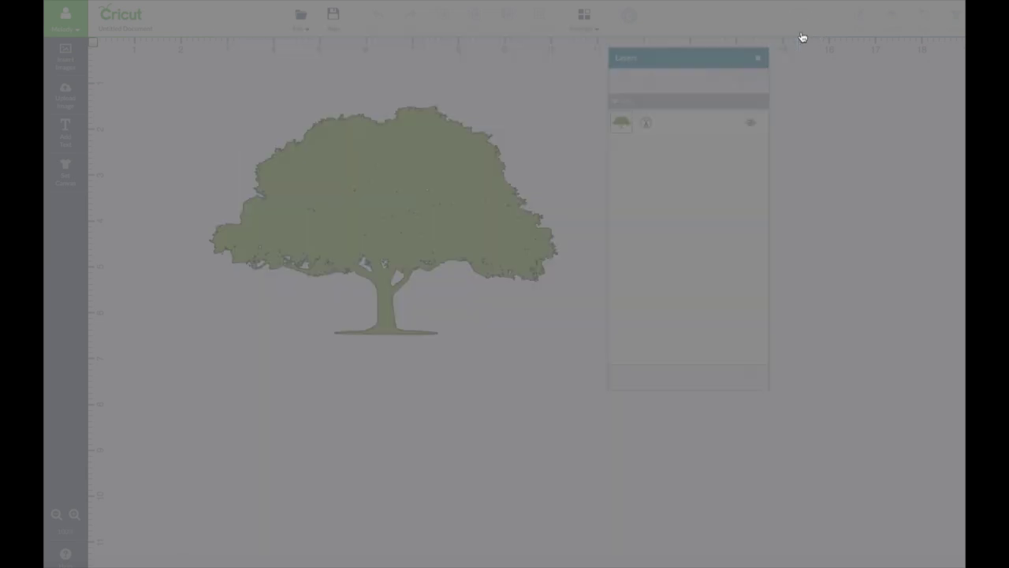